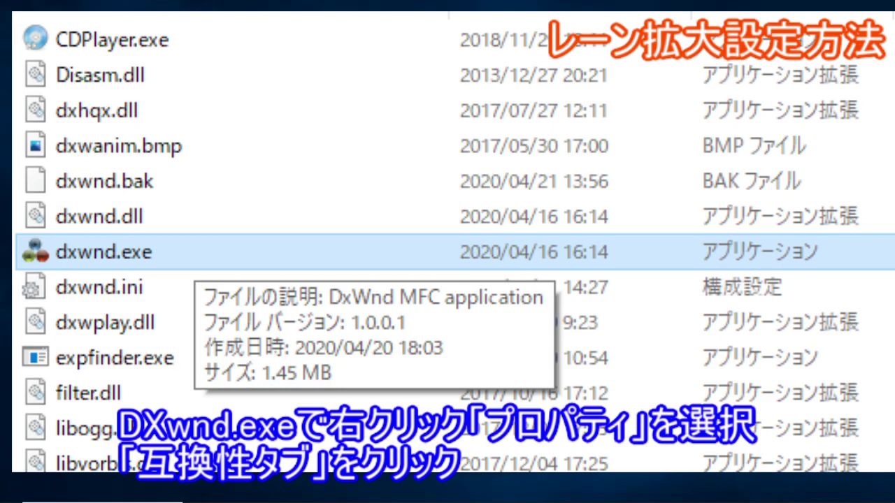
Set dxwnd.exe to always run as administrator in its compatibility properties.
{"action": "right_click", "coordinate": [129, 251]}
{"action": "left_click", "coordinate": [232, 239]}
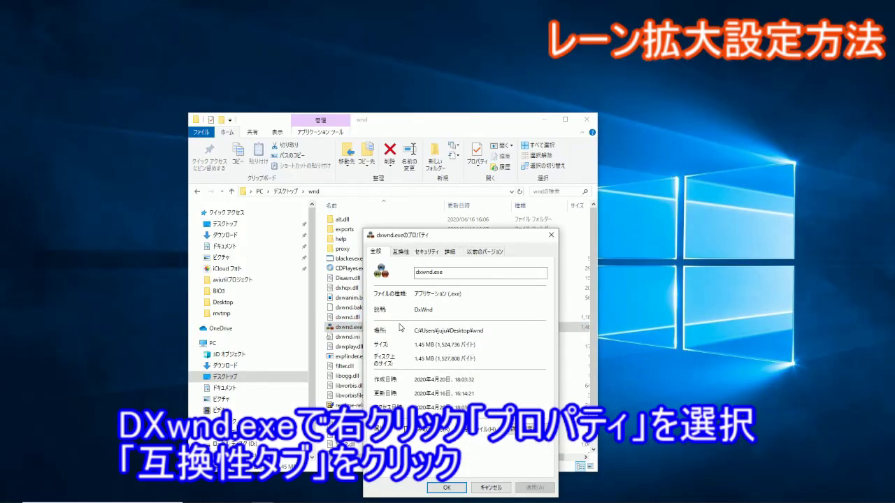
{"action": "left_click", "coordinate": [401, 253]}
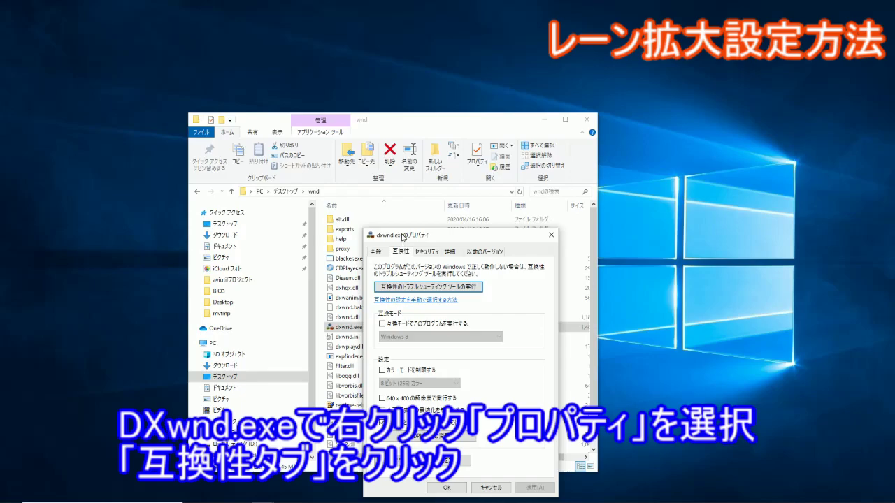
{"action": "left_click", "coordinate": [382, 422]}
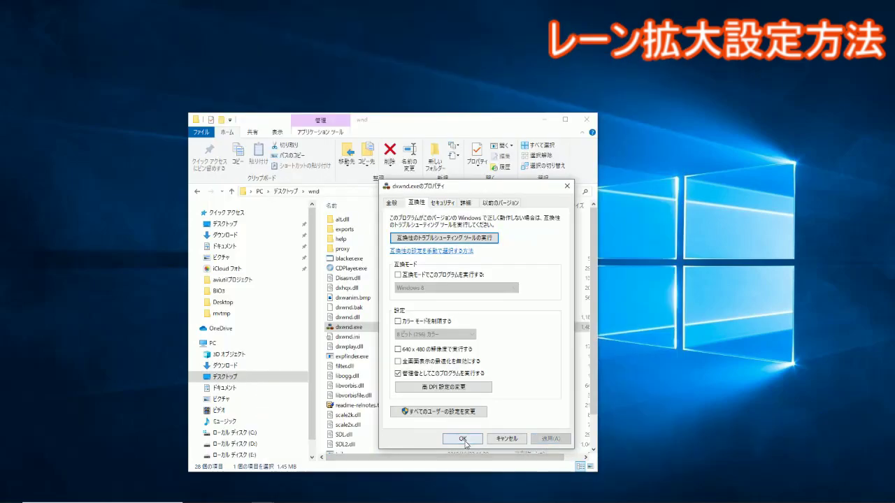
{"action": "left_click", "coordinate": [463, 441]}
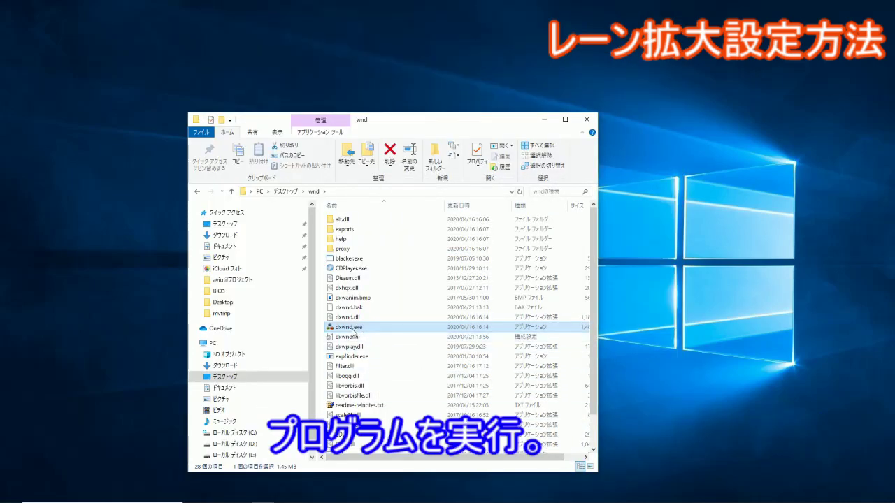
Run dxwnd.exe, allow it to make changes, and close the wnd folder window.
{"action": "double_click", "coordinate": [356, 328]}
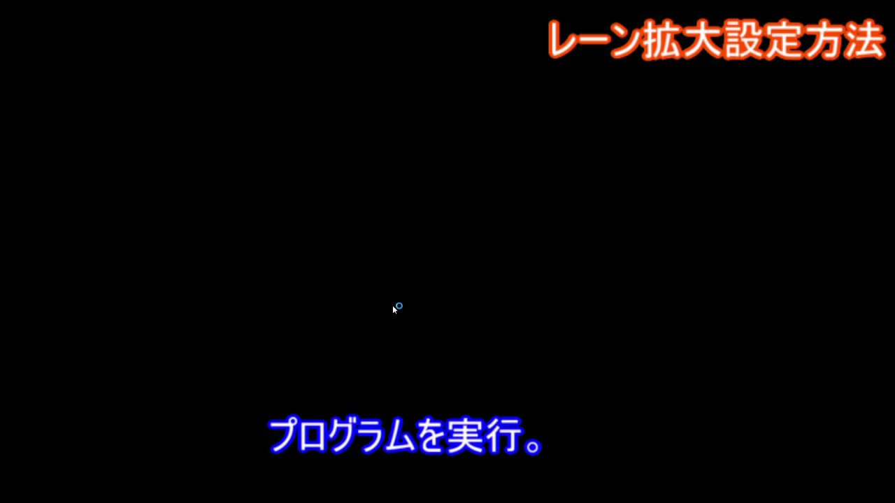
{"action": "left_click", "coordinate": [394, 303]}
{"action": "left_click", "coordinate": [587, 122]}
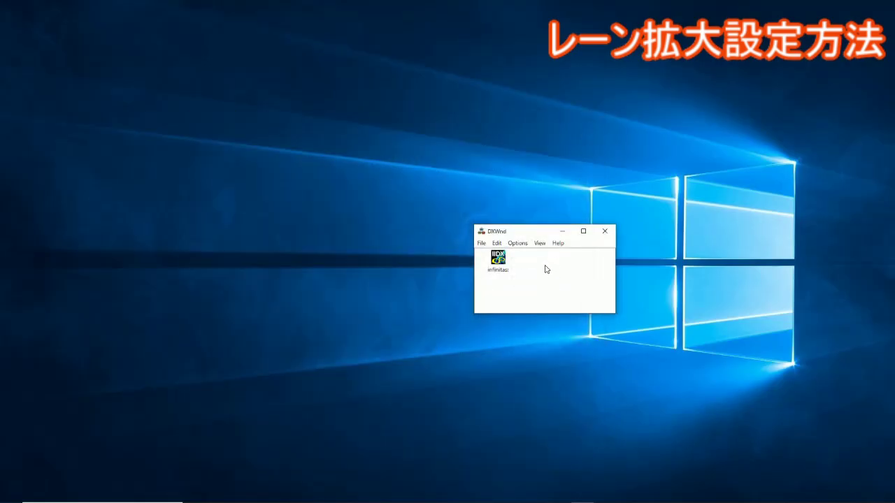
{"action": "left_click", "coordinate": [501, 263]}
{"action": "right_click", "coordinate": [501, 263]}
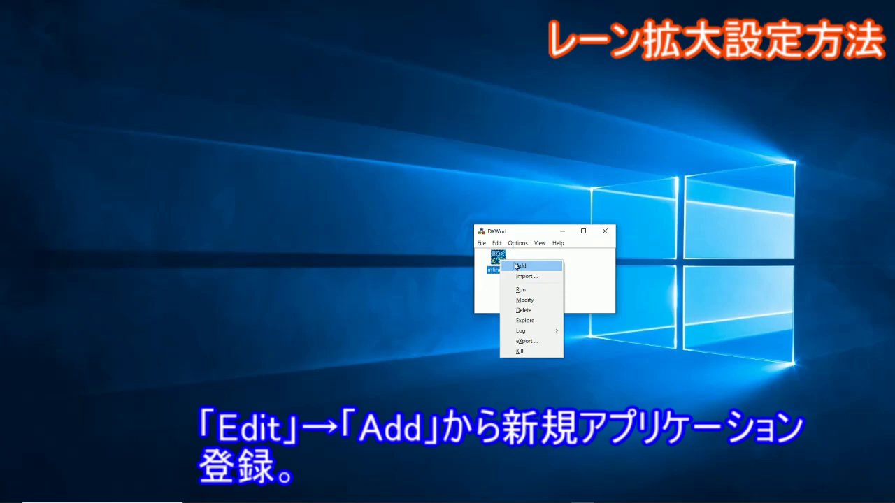
{"action": "left_click", "coordinate": [501, 243]}
{"action": "left_click", "coordinate": [497, 243]}
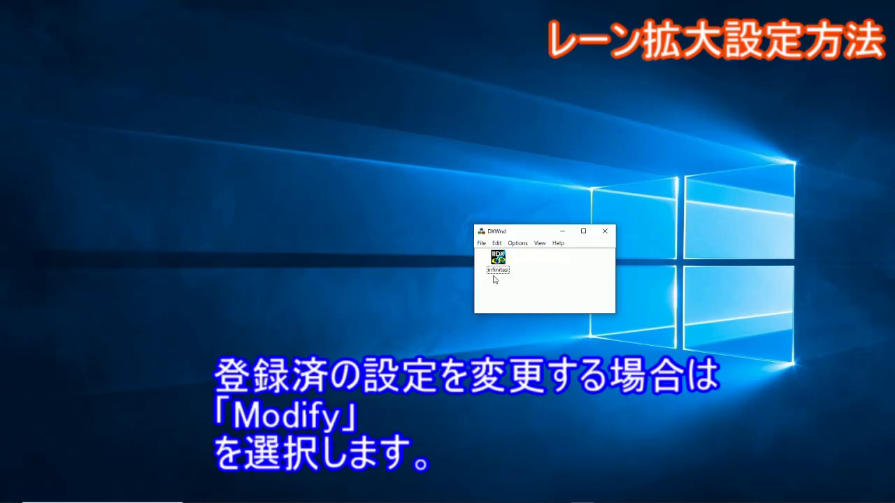
Open the settings of the registered infinitas entry for modification and move the dialog to a clear area.
{"action": "left_click", "coordinate": [498, 266]}
{"action": "right_click", "coordinate": [499, 266]}
{"action": "left_click", "coordinate": [535, 300]}
{"action": "left_click_drag", "start_coordinate": [543, 234], "coordinate": [464, 196]}
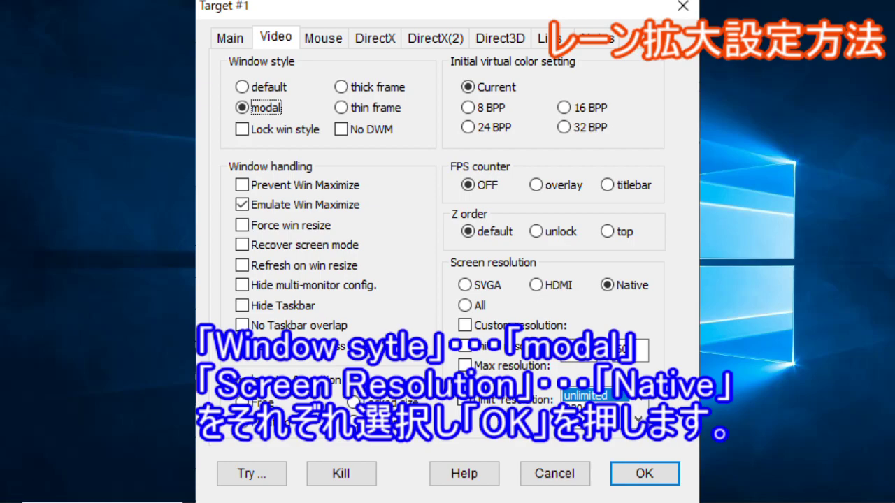
Review the target's DirectX, DirectX(2), Direct3D, Libs, Notes and Main settings, and accept the target configuration.
{"action": "left_click", "coordinate": [375, 38]}
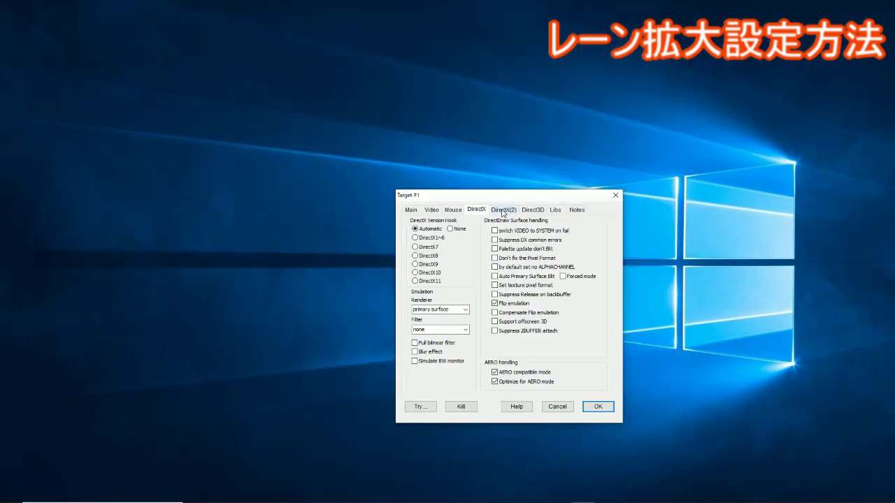
{"action": "left_click", "coordinate": [435, 38]}
{"action": "left_click", "coordinate": [499, 38]}
{"action": "left_click", "coordinate": [555, 211]}
{"action": "left_click", "coordinate": [577, 210]}
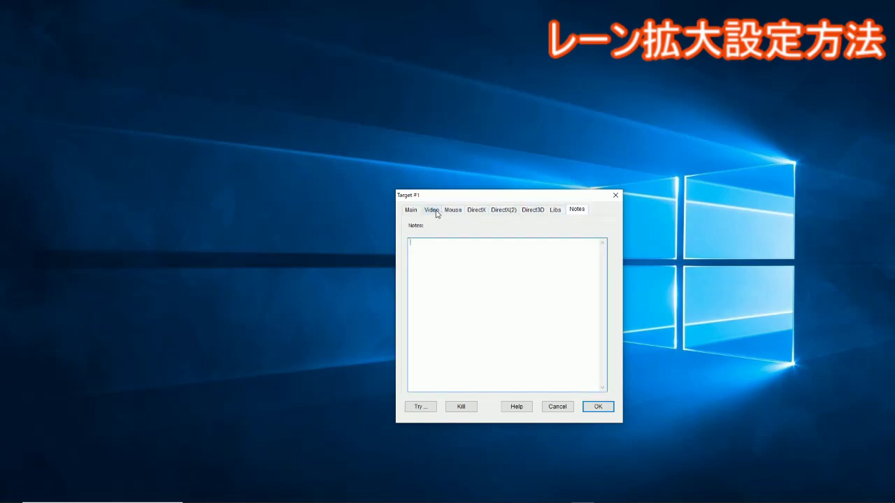
{"action": "left_click", "coordinate": [411, 211]}
{"action": "left_click", "coordinate": [603, 407]}
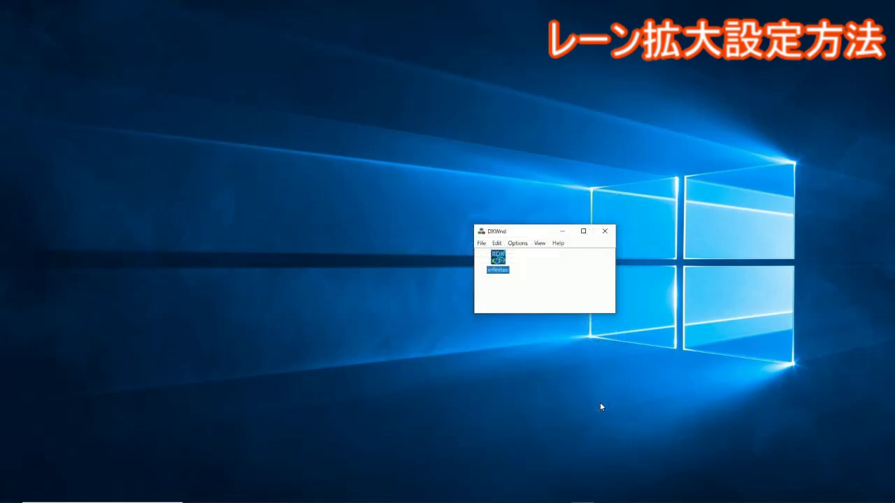
Save the DxWnd configuration and confirm the save.
{"action": "left_click", "coordinate": [481, 244]}
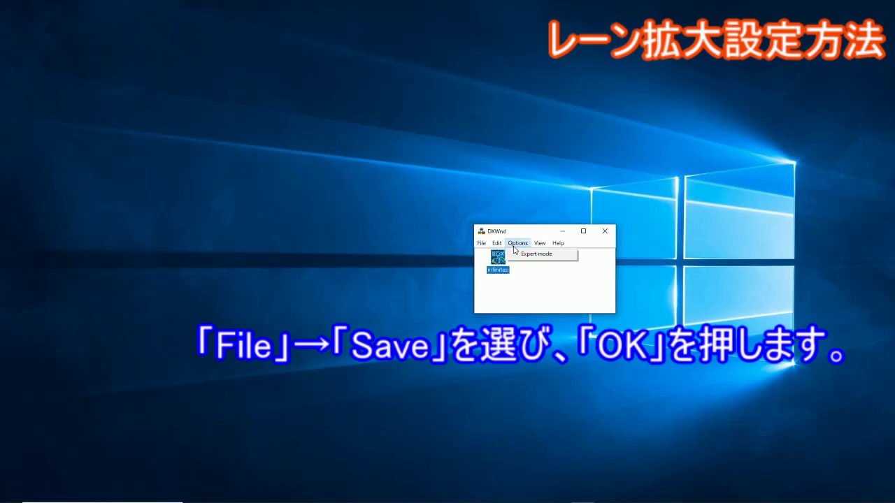
{"action": "left_click", "coordinate": [502, 265]}
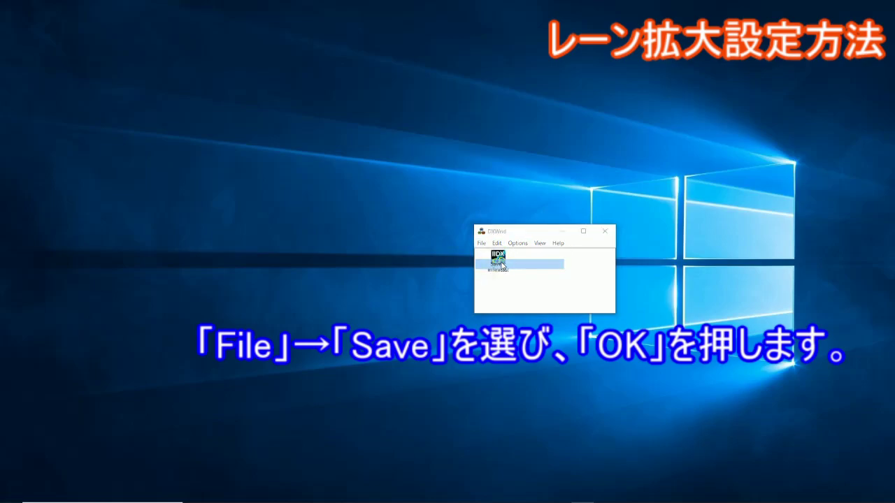
{"action": "left_click", "coordinate": [433, 276]}
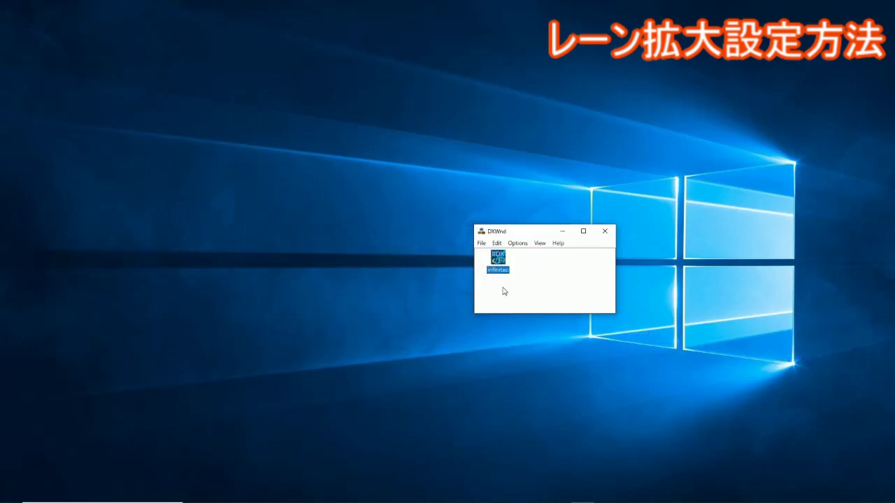
{"action": "left_click", "coordinate": [553, 287]}
Open the settings of QZoom, which is running in the notification area.
{"action": "mouse_move", "coordinate": [786, 497]}
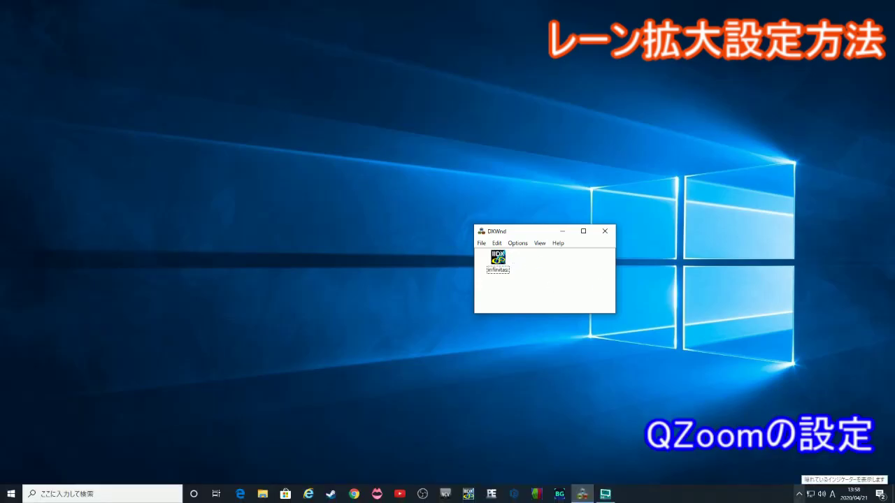
{"action": "left_click", "coordinate": [799, 497]}
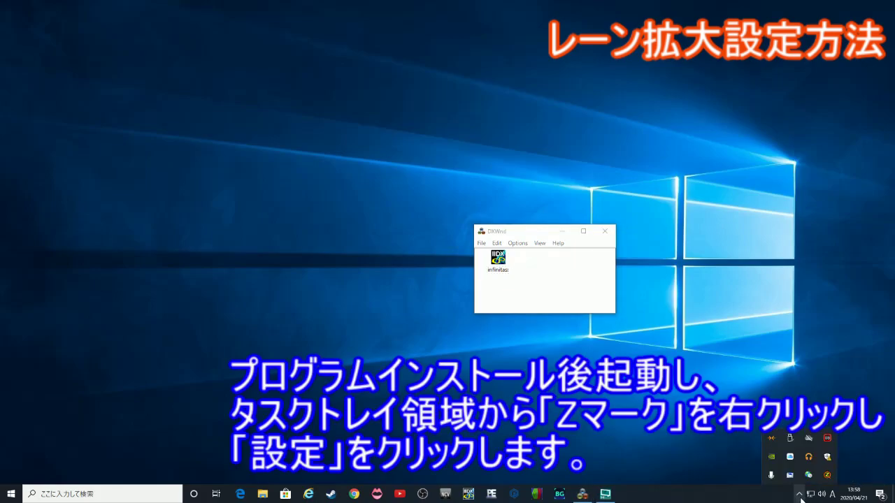
{"action": "right_click", "coordinate": [832, 478]}
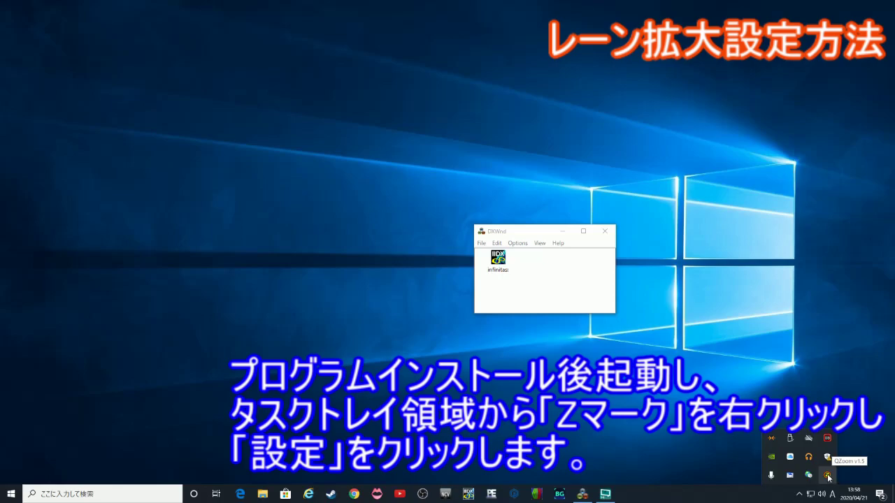
{"action": "left_click", "coordinate": [842, 406]}
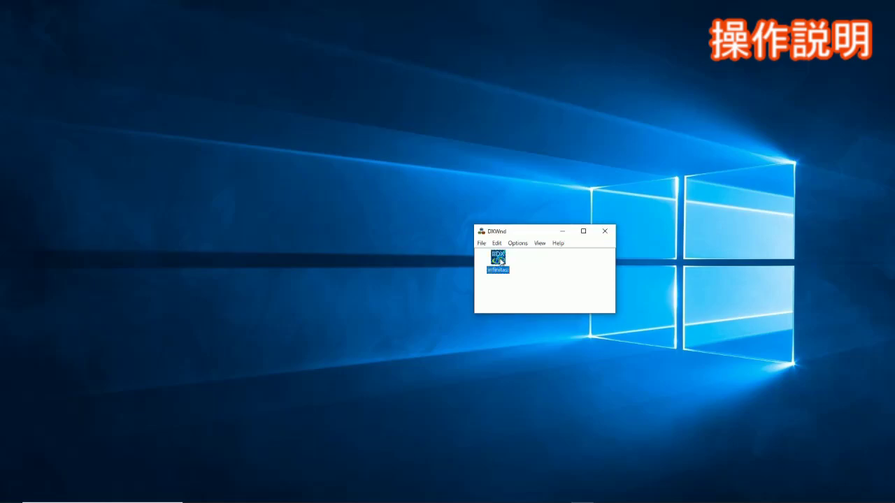
Launch the infinitas entry from DxWnd and magnify the game screen with QZoom.
{"action": "right_click", "coordinate": [500, 261]}
{"action": "double_click", "coordinate": [498, 259]}
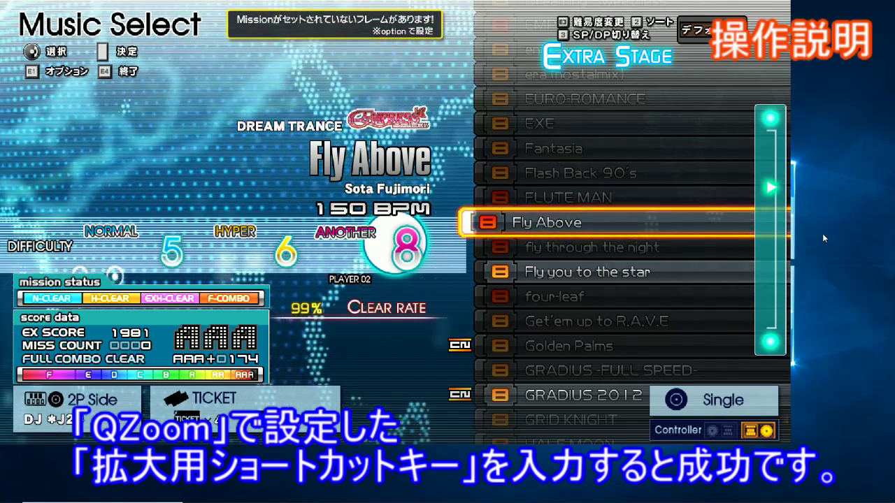
{"action": "key", "text": "ctrl+alt+z"}
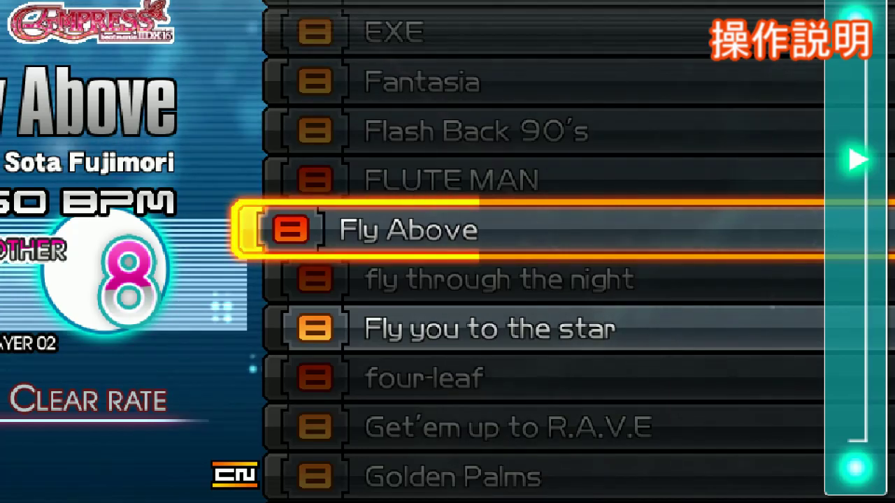
Move through the song list in the magnified game, return to Fly Above and start it.
{"action": "key", "text": "Down"}
{"action": "key", "text": "Up"}
{"action": "key", "text": "Up"}
{"action": "key", "text": "Up"}
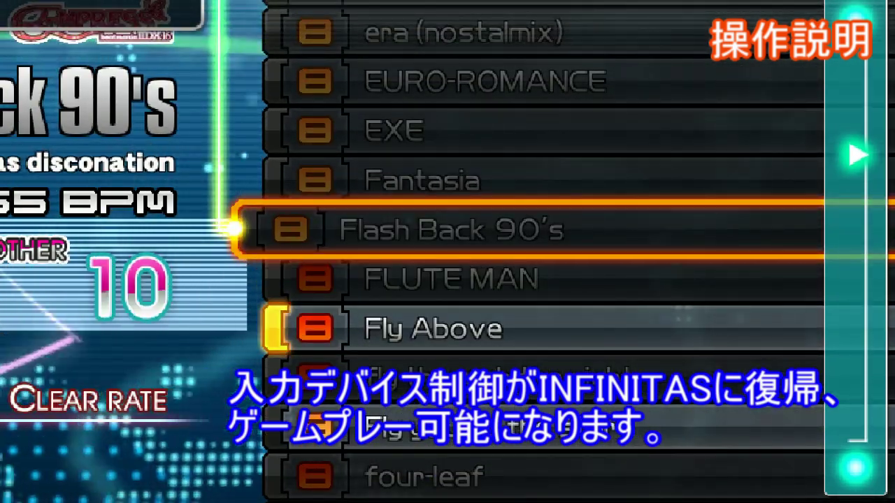
{"action": "key", "text": "Down"}
{"action": "key", "text": "Down"}
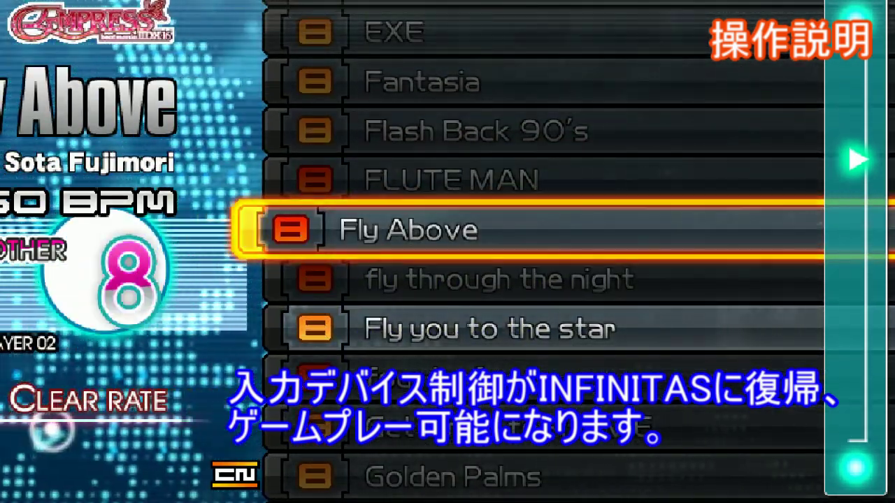
{"action": "key", "text": "Return"}
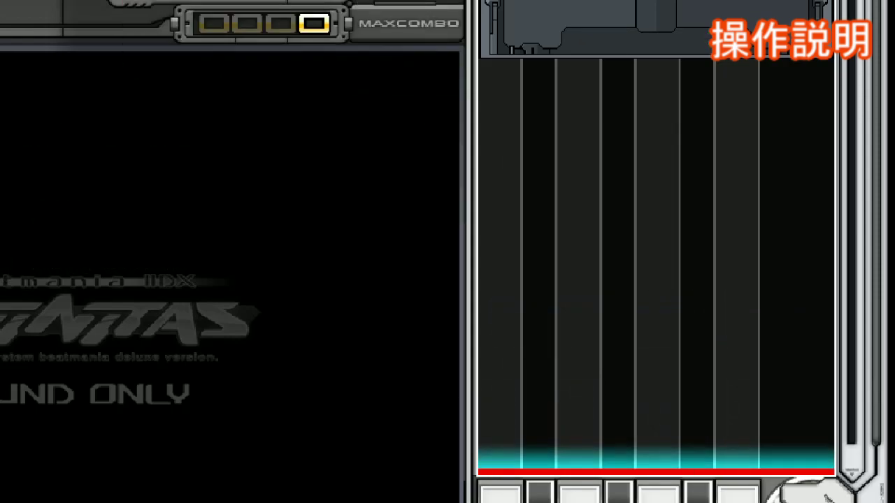
{"action": "key", "text": "Down"}
{"action": "key", "text": "Down"}
{"action": "key", "text": "Down"}
{"action": "key", "text": "Down"}
{"action": "key", "text": "Down"}
{"action": "key", "text": "Down"}
{"action": "key", "text": "Down"}
{"action": "key", "text": "Down"}
{"action": "key", "text": "Down"}
{"action": "key", "text": "Down"}
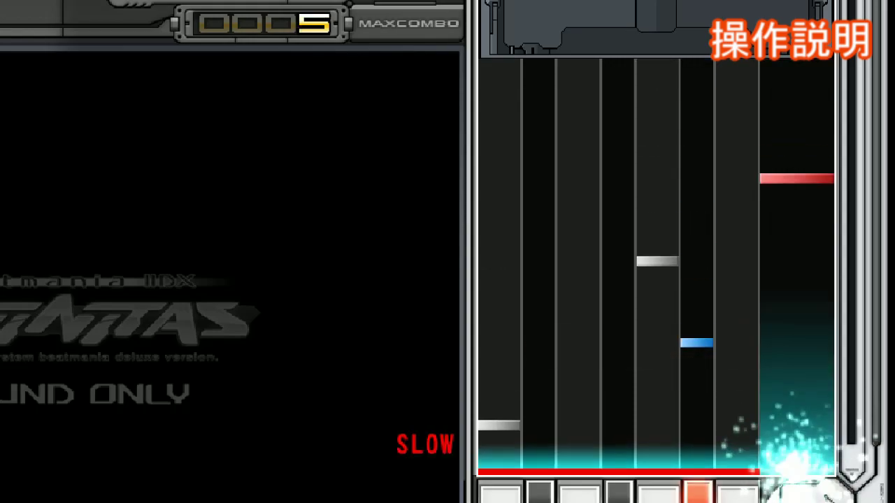
{"action": "key", "text": "x"}
{"action": "key", "text": "d"}
{"action": "key", "text": "Down"}
{"action": "key", "text": "v"}
{"action": "key", "text": "x"}
{"action": "key", "text": "c"}
{"action": "key", "text": "c"}
{"action": "key", "text": "v"}
{"action": "key", "text": "x"}
{"action": "key", "text": "v"}
{"action": "key", "text": "z"}
{"action": "key", "text": "s"}
{"action": "key", "text": "x"}
{"action": "key", "text": "v"}
{"action": "key", "text": "c"}
{"action": "key", "text": "x"}
{"action": "key", "text": "c"}
{"action": "key", "text": "f"}
{"action": "key", "text": "v"}
{"action": "key", "text": "d"}
{"action": "key", "text": "x"}
{"action": "key", "text": "z"}
{"action": "key", "text": "s"}
{"action": "key", "text": "x"}
{"action": "key", "text": "Down"}
{"action": "key", "text": "z"}
{"action": "key", "text": "x"}
{"action": "key", "text": "x"}
{"action": "key", "text": "v"}
{"action": "key", "text": "x"}
{"action": "key", "text": "c"}
{"action": "key", "text": "v"}
{"action": "key", "text": "z"}
{"action": "key", "text": "x"}
{"action": "key", "text": "s"}
{"action": "key", "text": "z"}
{"action": "key", "text": "x"}
{"action": "key", "text": "x"}
{"action": "key", "text": "f"}
{"action": "key", "text": "c"}
{"action": "key", "text": "v"}
{"action": "key", "text": "s"}
{"action": "key", "text": "x"}
{"action": "key", "text": "v"}
{"action": "key", "text": "x"}
{"action": "key", "text": "c"}
{"action": "key", "text": "f"}
{"action": "key", "text": "z"}
{"action": "key", "text": "x"}
{"action": "key", "text": "c"}
{"action": "key", "text": "v"}
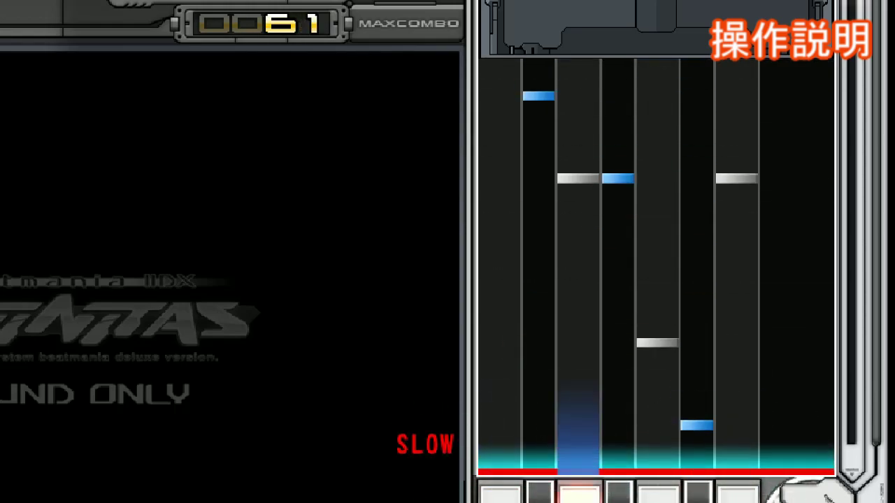
{"action": "key", "text": "z"}
{"action": "key", "text": "s"}
{"action": "key", "text": "x"}
{"action": "key", "text": "d"}
{"action": "key", "text": "c"}
{"action": "key", "text": "f"}
{"action": "key", "text": "v"}
{"action": "key", "text": "f"}
{"action": "key", "text": "z"}
{"action": "key", "text": "s"}
{"action": "key", "text": "x"}
{"action": "key", "text": "x"}
{"action": "key", "text": "c"}
{"action": "key", "text": "d"}
{"action": "key", "text": "v"}
{"action": "key", "text": "z"}
{"action": "key", "text": "x"}
{"action": "key", "text": "c"}
{"action": "key", "text": "f"}
{"action": "key", "text": "v"}
{"action": "key", "text": "s"}
{"action": "key", "text": "x"}
{"action": "key", "text": "d"}
{"action": "key", "text": "c"}
{"action": "key", "text": "f"}
{"action": "key", "text": "v"}
{"action": "key", "text": "x"}
{"action": "key", "text": "d"}
{"action": "key", "text": "f"}
{"action": "key", "text": "v"}
{"action": "key", "text": "z"}
{"action": "key", "text": "x"}
{"action": "key", "text": "s"}
{"action": "key", "text": "x"}
{"action": "key", "text": "d"}
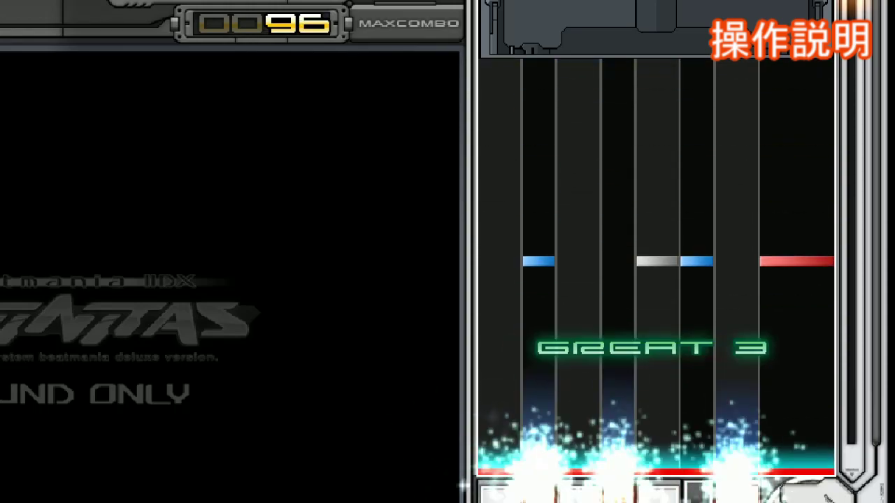
{"action": "key", "text": "s"}
{"action": "key", "text": "c"}
{"action": "key", "text": "f"}
{"action": "key", "text": "v"}
{"action": "key", "text": "z"}
{"action": "key", "text": "s"}
{"action": "key", "text": "x"}
{"action": "key", "text": "d"}
{"action": "key", "text": "x"}
{"action": "key", "text": "d"}
{"action": "key", "text": "v"}
{"action": "key", "text": "x"}
{"action": "key", "text": "d"}
{"action": "key", "text": "v"}
{"action": "key", "text": "c"}
{"action": "key", "text": "f"}
{"action": "key", "text": "f"}
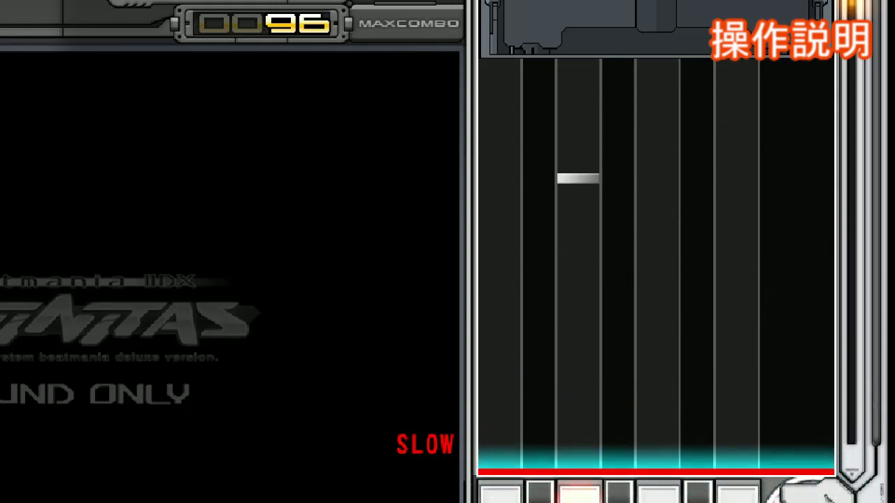
{"action": "key", "text": "x"}
{"action": "key", "text": "x"}
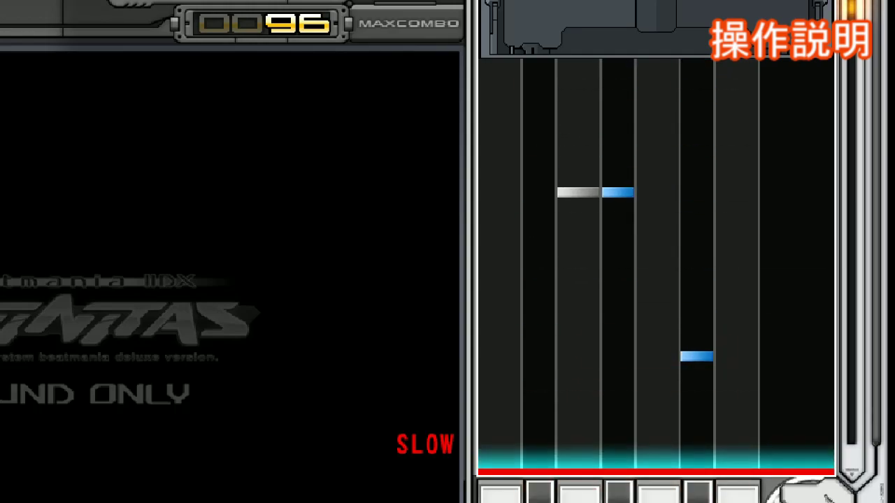
{"action": "key", "text": "f"}
{"action": "key", "text": "x"}
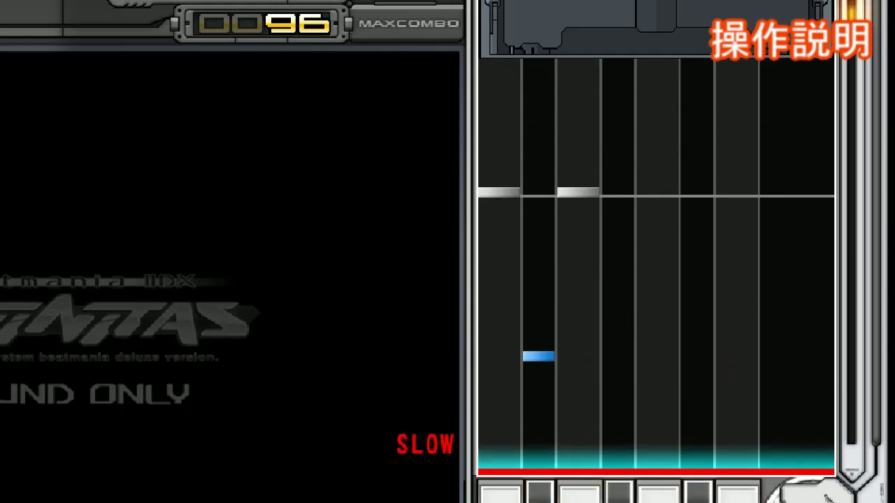
{"action": "key", "text": "f"}
{"action": "key", "text": "s"}
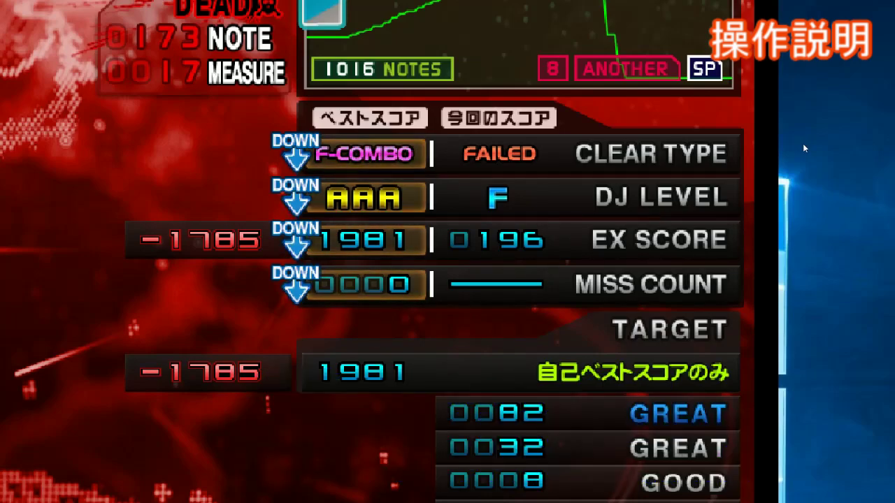
Zoom the magnified result screen back out with QZoom, and check the shortcut keys in QZoom's settings without changing them.
{"action": "key", "text": "ctrl+minus"}
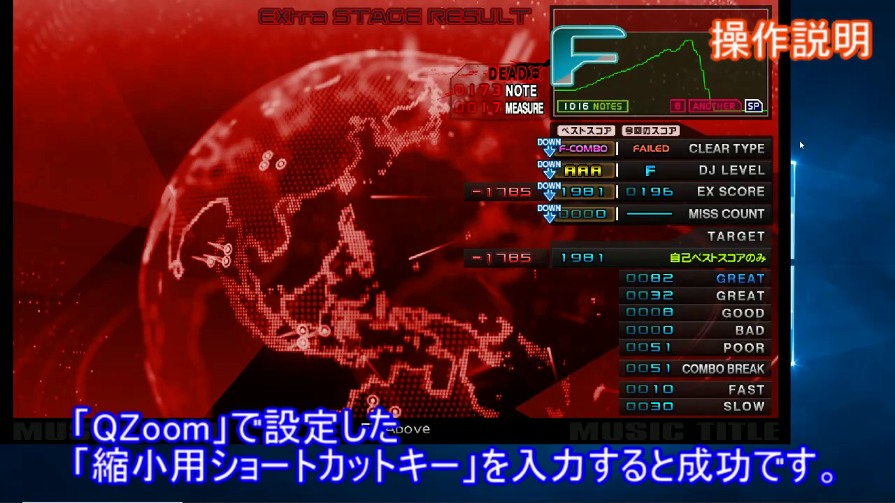
{"action": "left_click", "coordinate": [799, 494]}
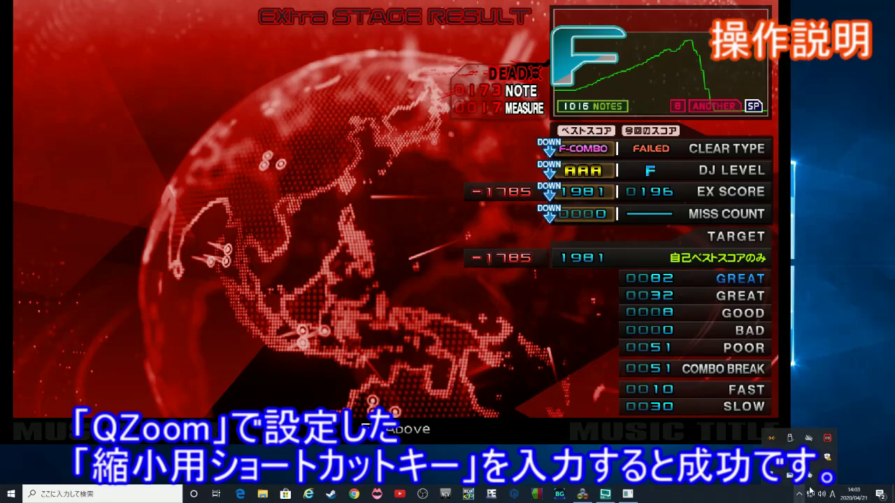
{"action": "right_click", "coordinate": [827, 476]}
{"action": "left_click", "coordinate": [834, 407]}
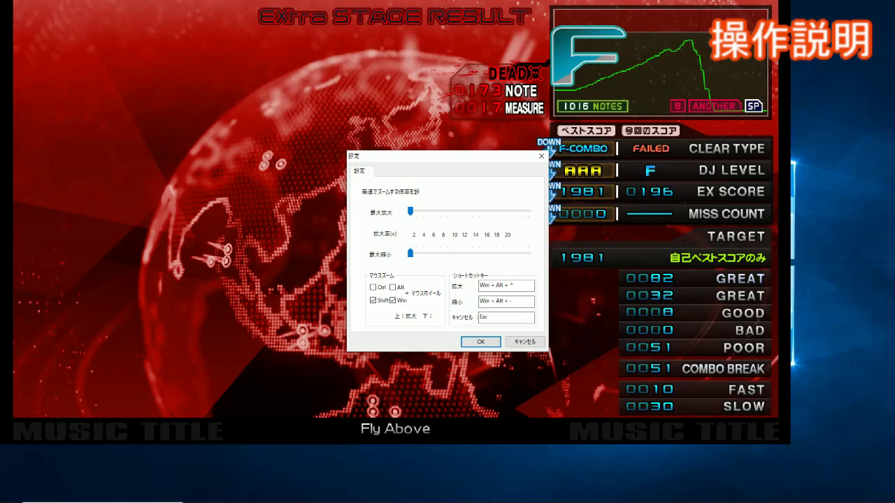
{"action": "key", "text": "Escape"}
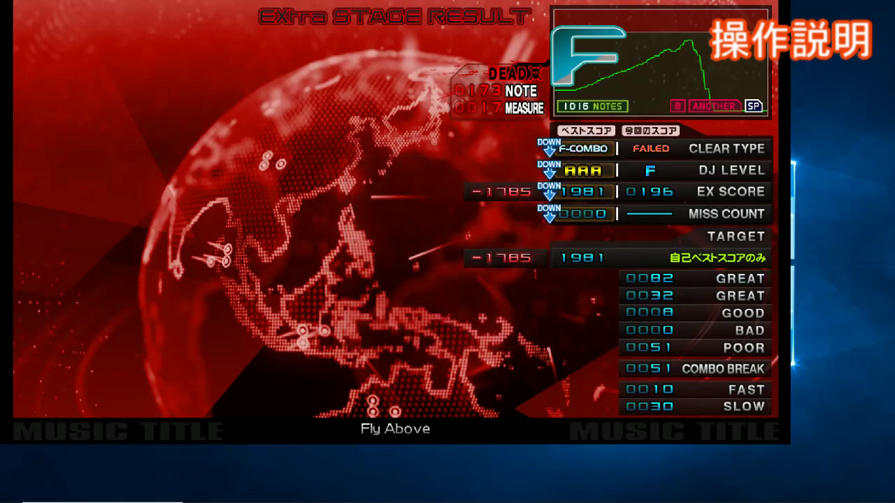